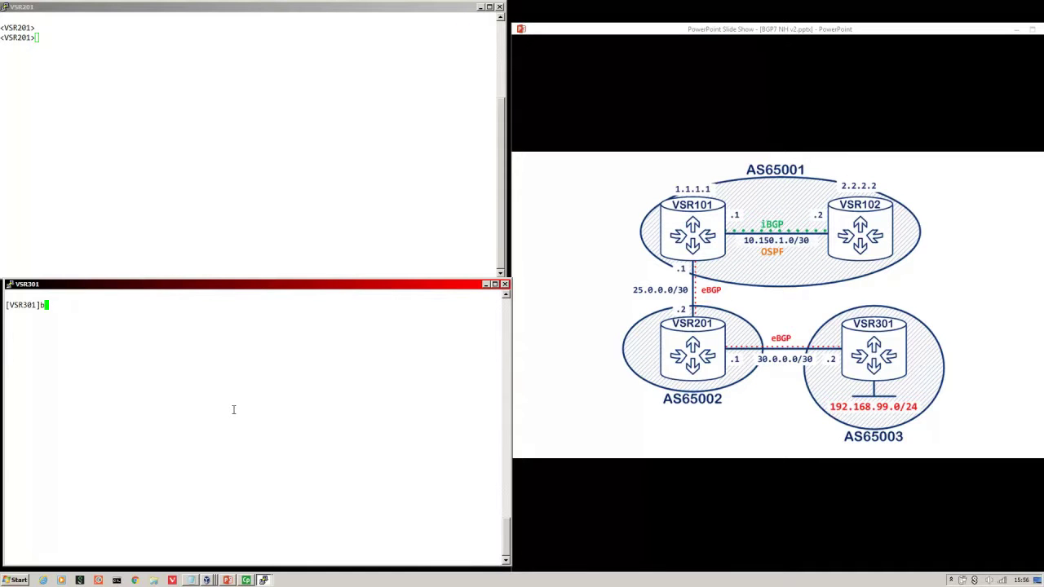
# On VSR301, enter the BGP 65003 view and display its current configuration.
pyautogui.write('gp 65003')
pyautogui.press('Return')
pyautogui.press('Return')
pyautogui.write('dis this')
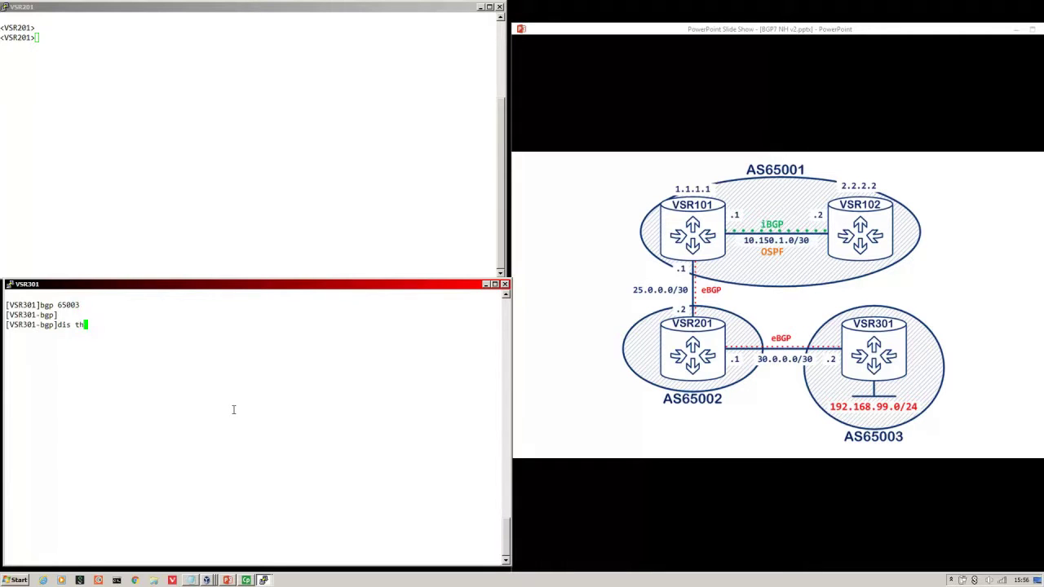
pyautogui.press('Return')
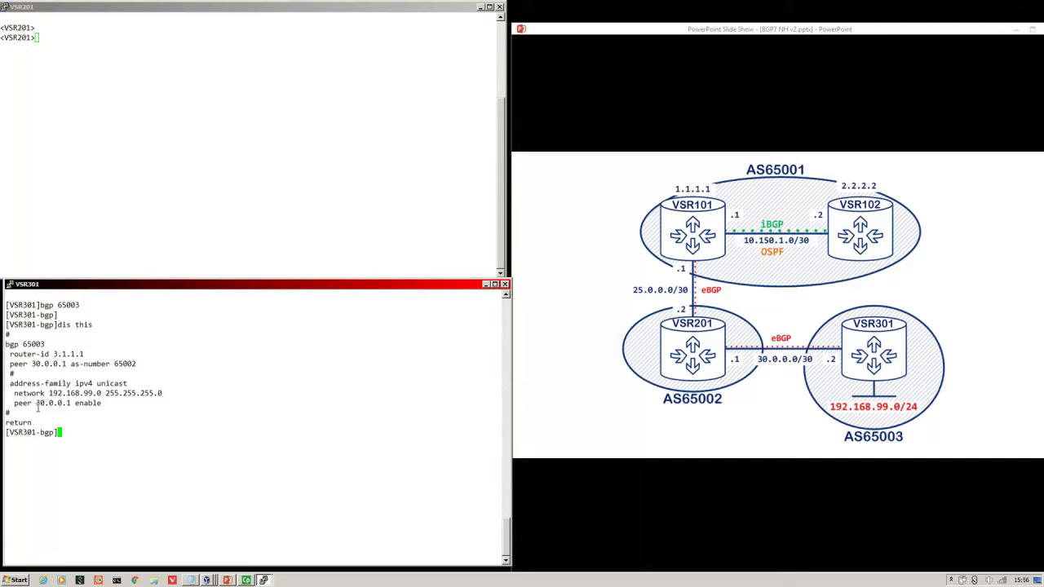
# Display VSR301's IPv4 BGP table and highlight next hop 192.168.99.254.
pyautogui.write('dis bgp rout ipv4')
pyautogui.press('Return')
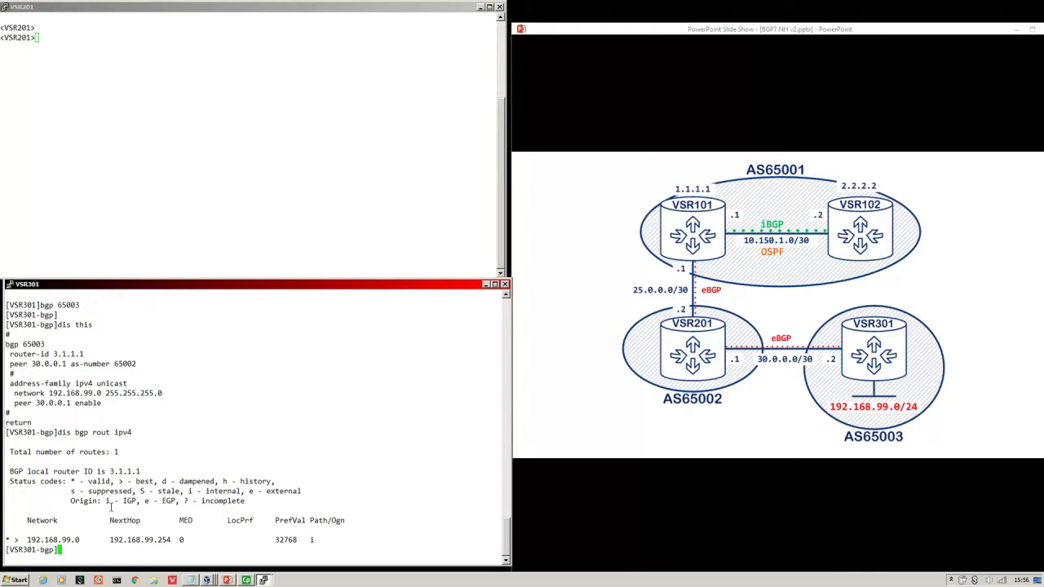
pyautogui.doubleClick(111, 539)
# On VSR201, list IPv4 BGP routes and highlight 192.168.99.0 with next hop 30.0.0.2.
pyautogui.hotkey('alt', 'Tab')
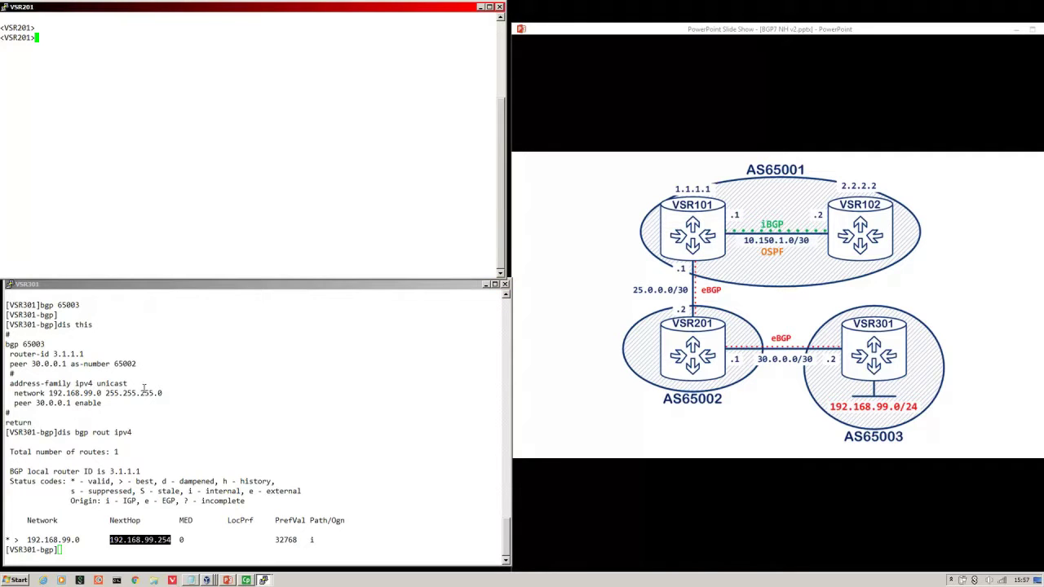
pyautogui.write('dis bgp rout ipv4')
pyautogui.press('Return')
pyautogui.moveTo(2, 145); pyautogui.dragTo(74, 146)
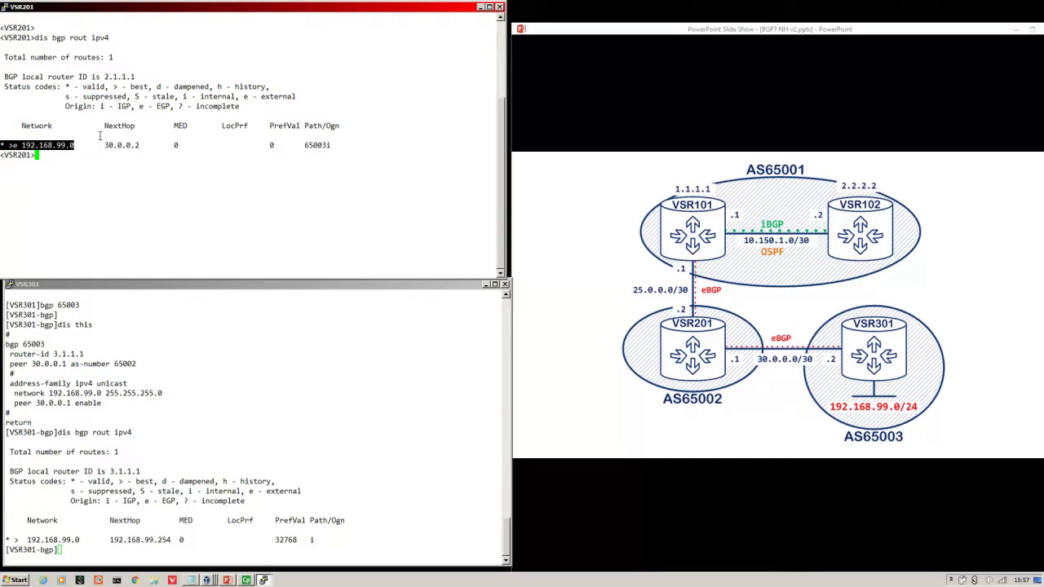
pyautogui.moveTo(100, 145); pyautogui.dragTo(148, 145)
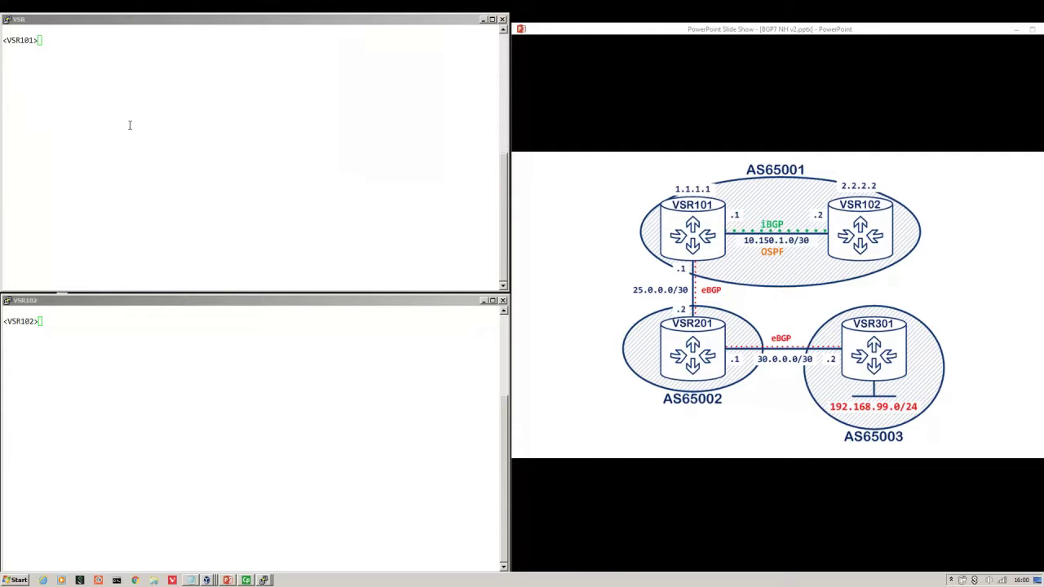
pyautogui.click(127, 66)
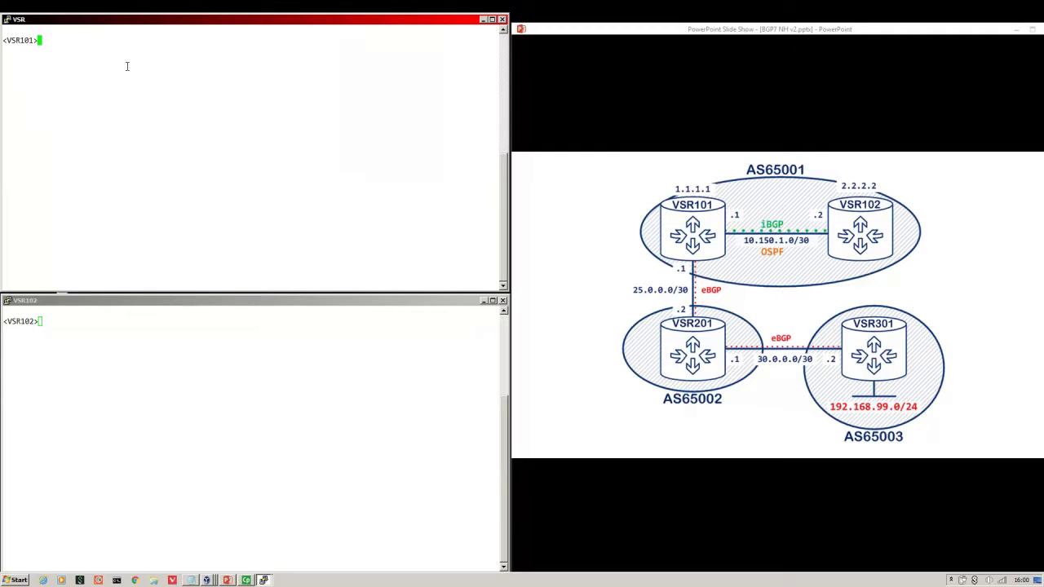
pyautogui.write('dis bgp rout')
pyautogui.press('Tab')
pyautogui.write('ipc')
pyautogui.press('BackSpace')
pyautogui.write('v4')
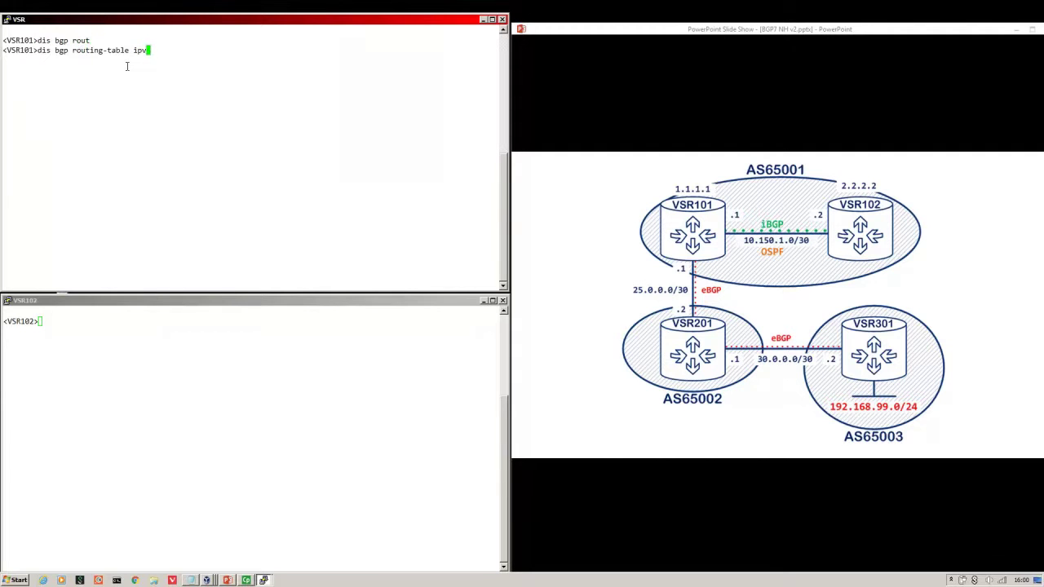
pyautogui.press('Return')
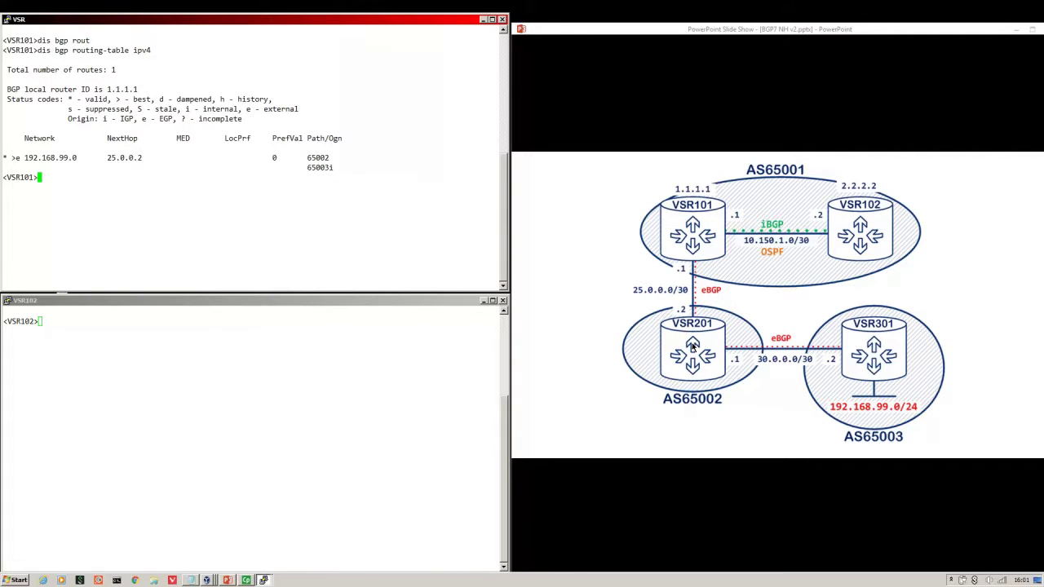
# On VSR102, display the IPv4 BGP table showing 192.168.99.0 as a non-best internal route.
pyautogui.hotkey('alt', 'Tab')
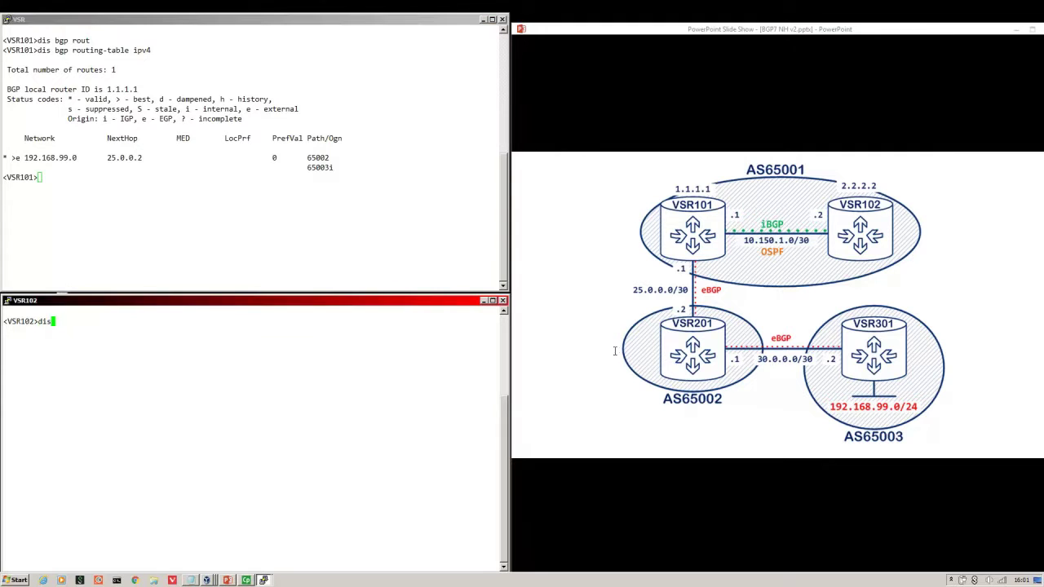
pyautogui.write('dis bgp rout ipv4')
pyautogui.press('Return')
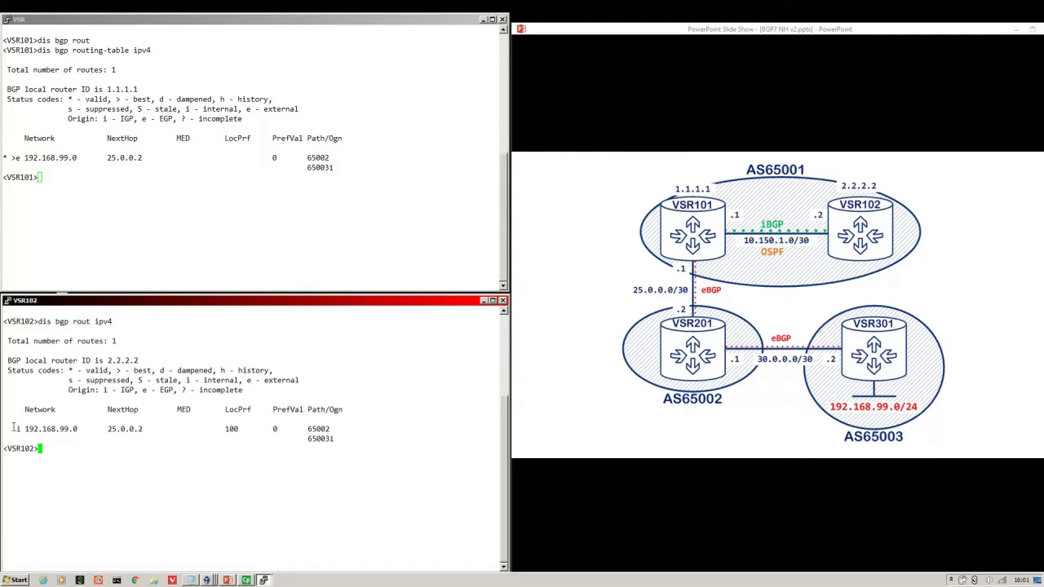
pyautogui.tripleClick(14, 427)
pyautogui.click(54, 447)
# Look up 192.168.99.0 in VSR102's IP routing table and compare next hop 25.0.0.2 on both routers.
pyautogui.write('dis ip rout 192.168.99.0')
pyautogui.press('Return')
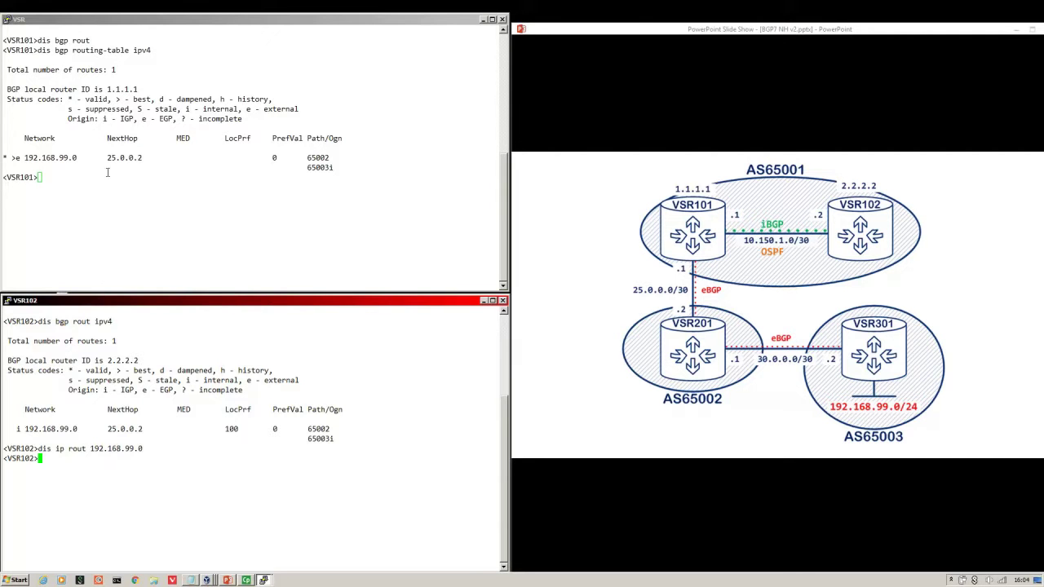
pyautogui.moveTo(107, 158); pyautogui.dragTo(146, 158)
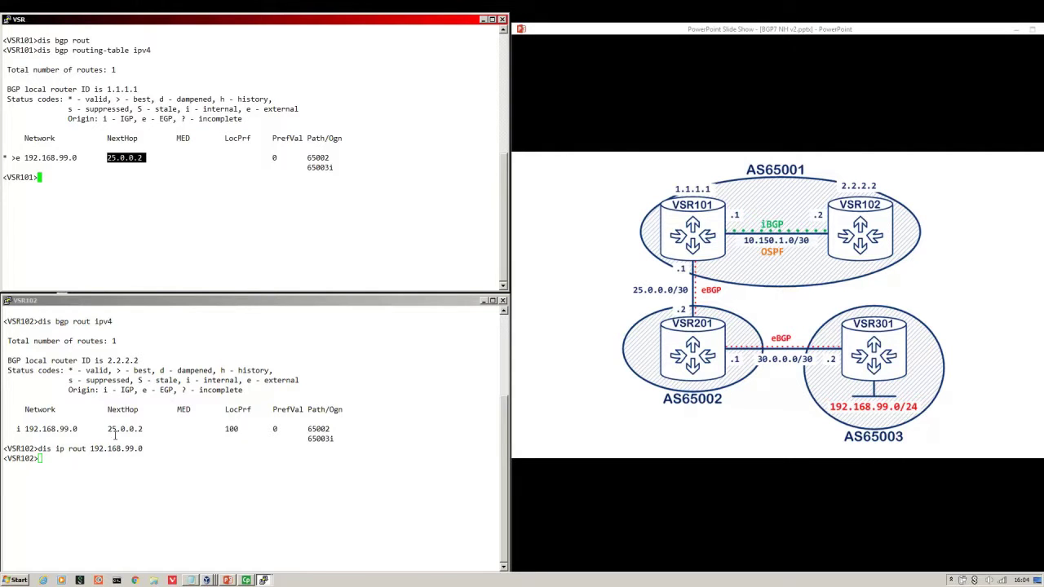
pyautogui.moveTo(107, 429); pyautogui.dragTo(143, 429)
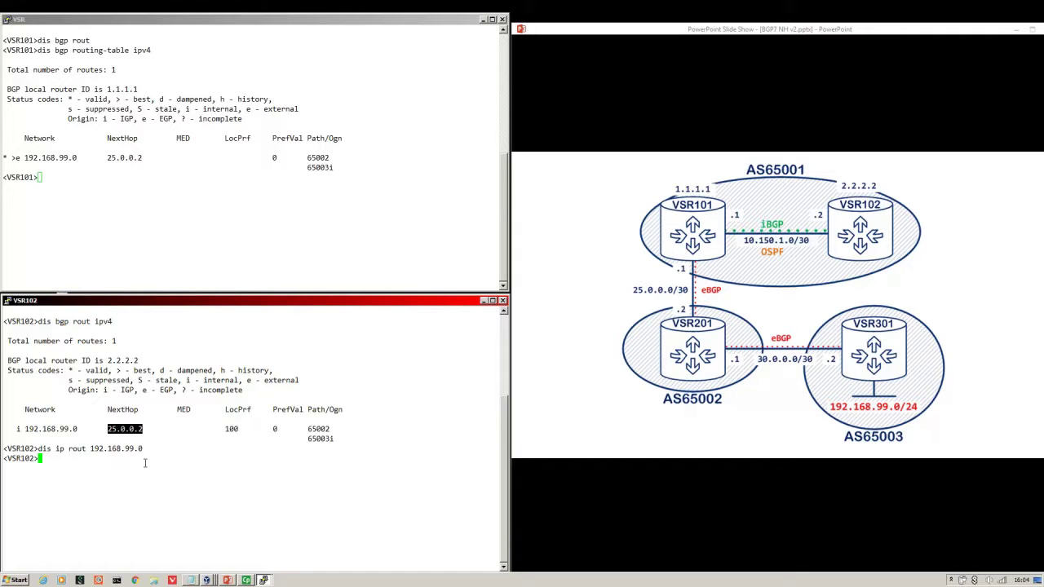
pyautogui.rightClick(146, 463)
# Look up the route to 25.0.0.2 on VSR102, then on VSR101.
pyautogui.write('dis ip rout 25.0.0.2')
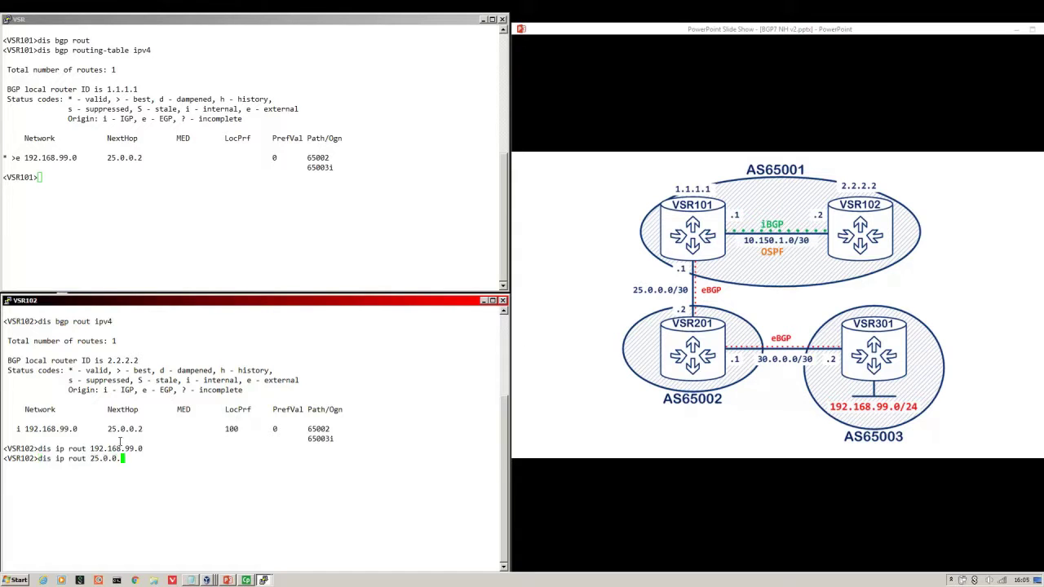
pyautogui.press('Return')
pyautogui.click(107, 202)
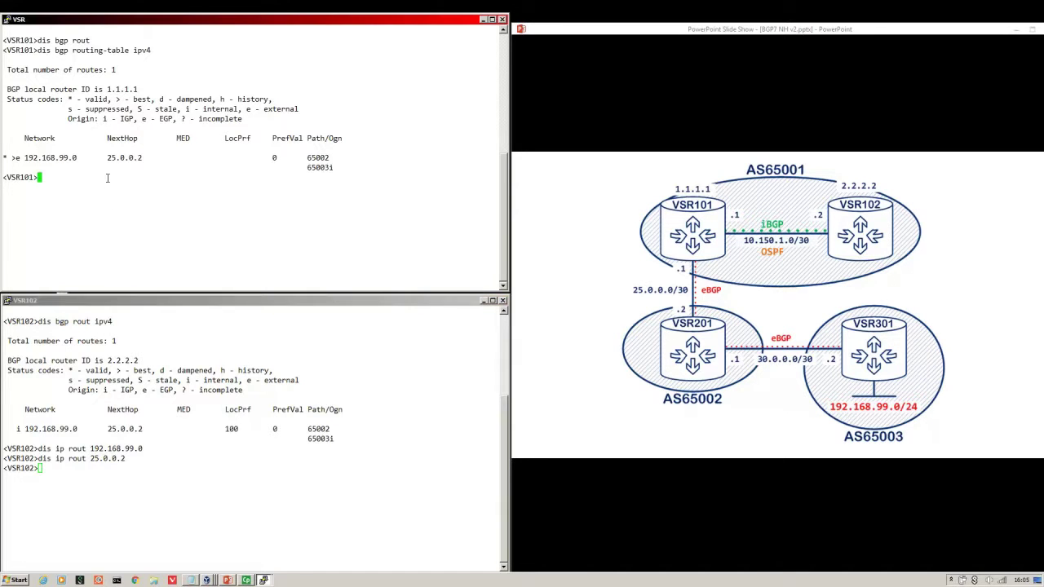
pyautogui.write('dis ip rout 25.0.0.2')
pyautogui.press('Return')
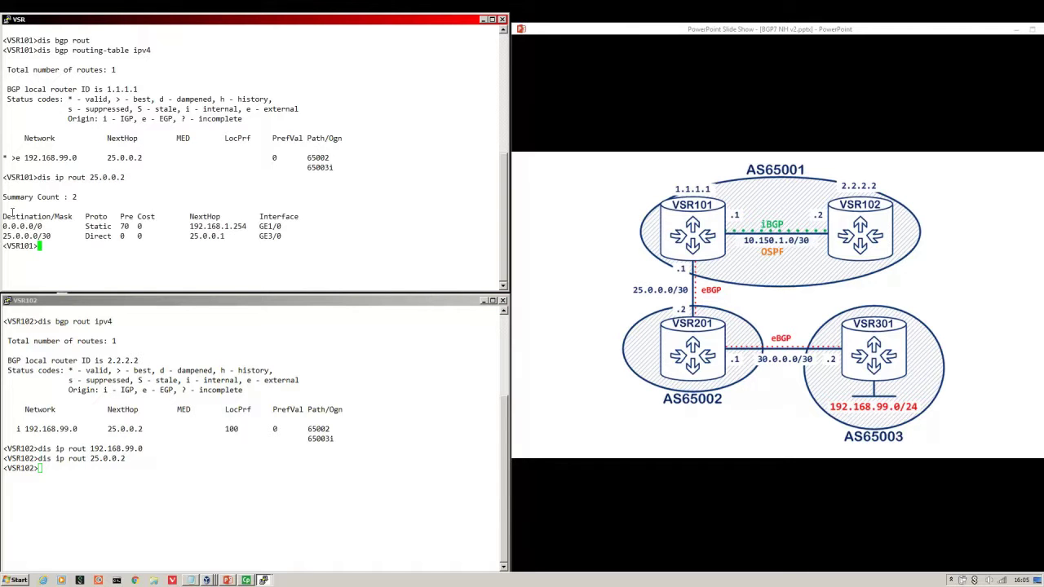
# Highlight VSR101's directly connected 25.0.0.0/30 route and its GE3/0 interface.
pyautogui.moveTo(3, 236); pyautogui.dragTo(499, 238)
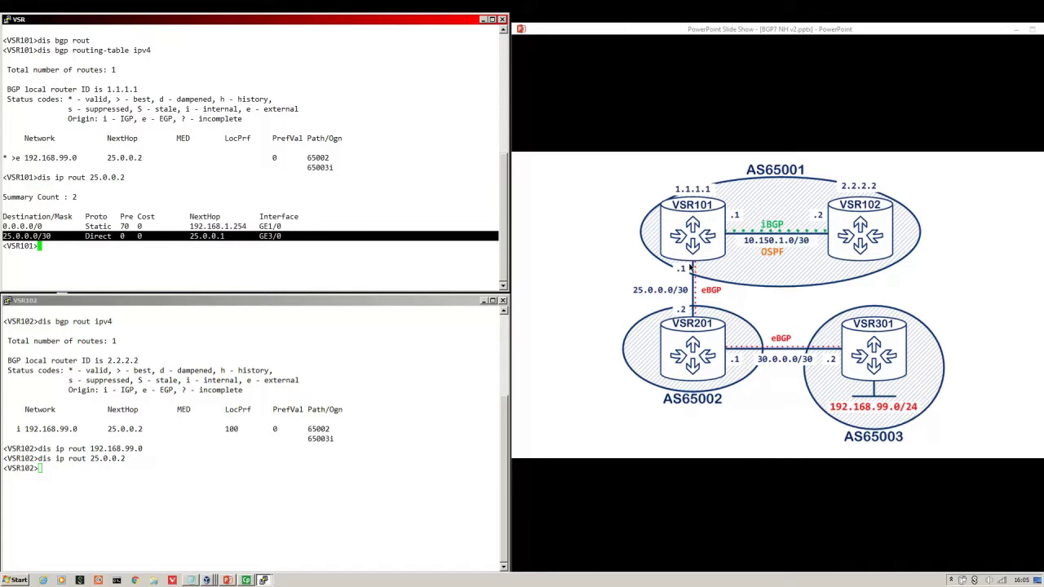
pyautogui.moveTo(85, 237); pyautogui.dragTo(5, 236)
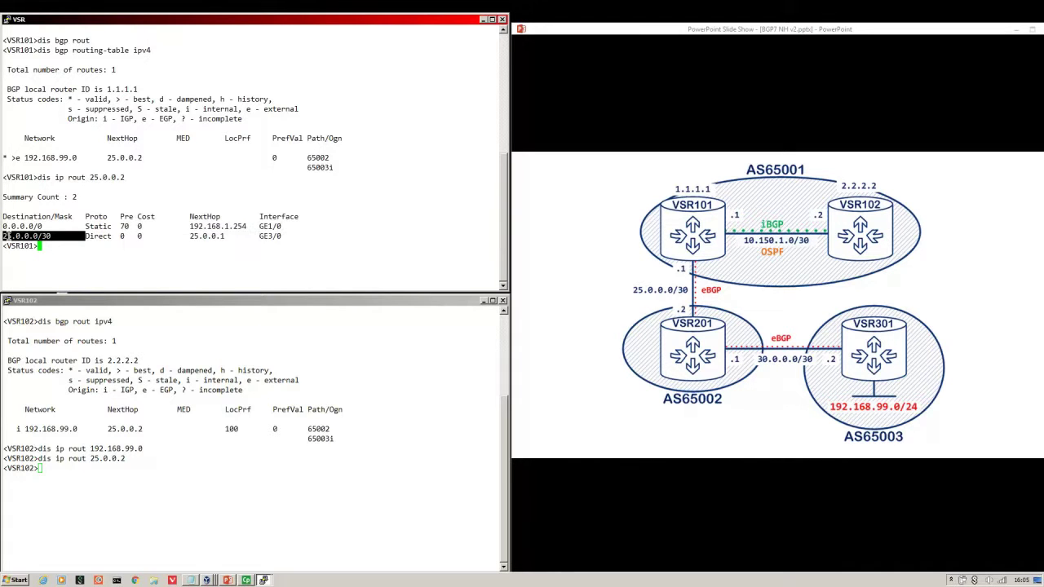
pyautogui.moveTo(278, 236)
pyautogui.mouseDown()
pyautogui.moveTo(260, 235)
pyautogui.moveTo(286, 235)
pyautogui.mouseUp()
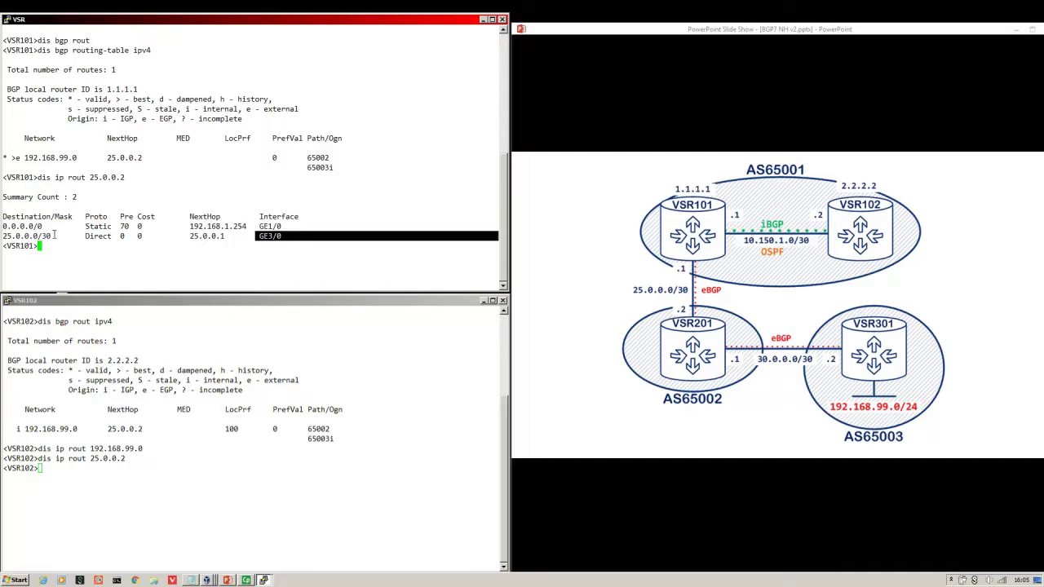
pyautogui.moveTo(53, 236); pyautogui.dragTo(5, 235)
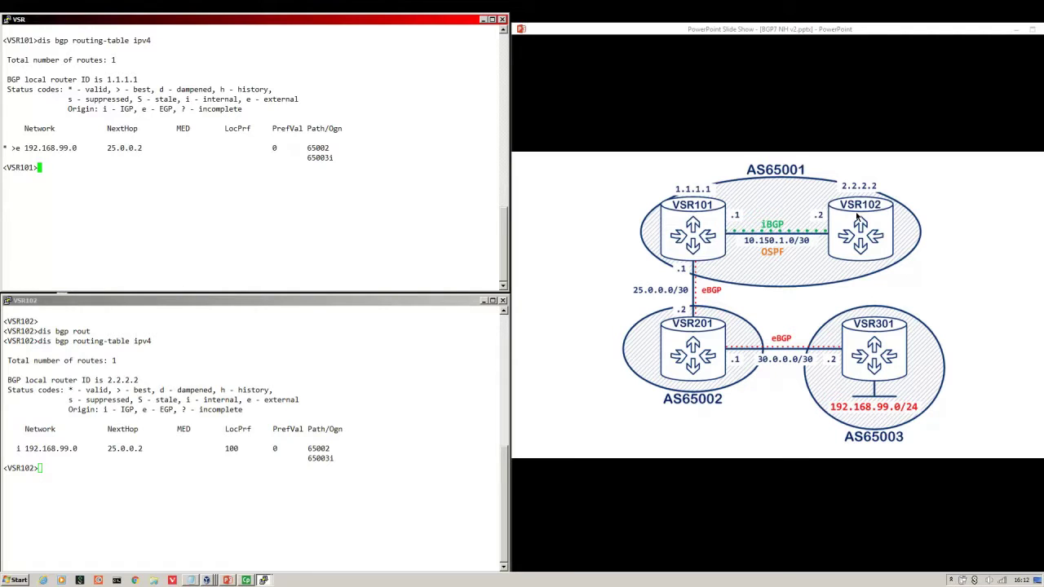
# On VSR101, enter the IPv4 unicast address family of BGP 65001.
pyautogui.write('sys')
pyautogui.press('Return')
pyautogui.write('bgp 65001')
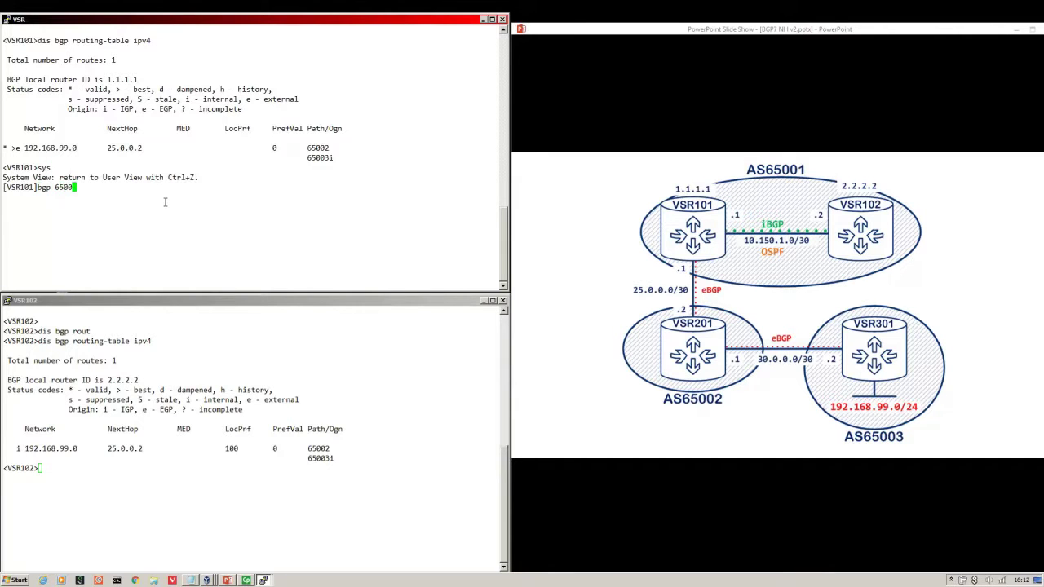
pyautogui.press('Return')
pyautogui.write('add')
pyautogui.press('Tab')
pyautogui.write('ipv4 uni')
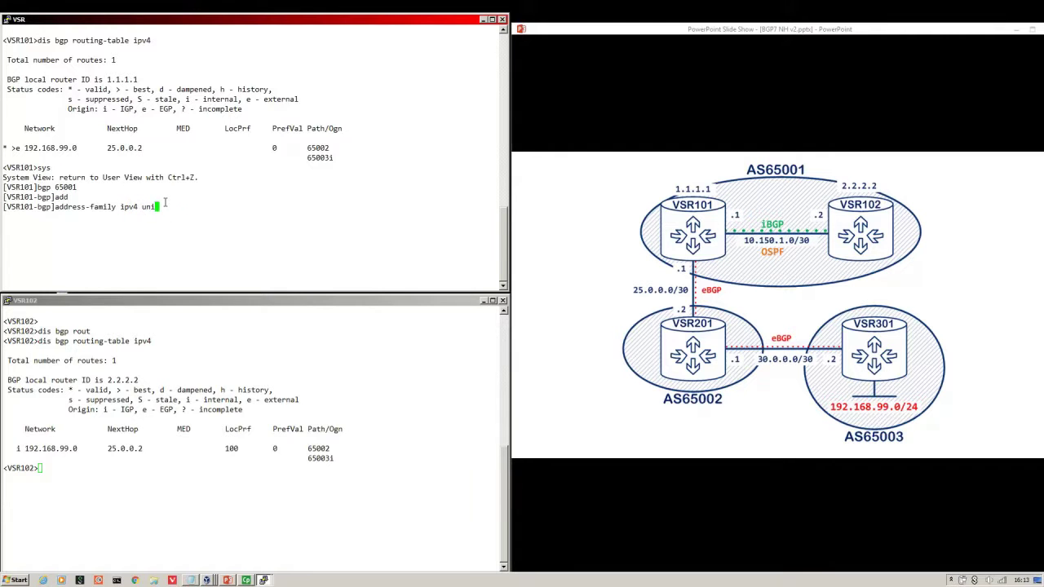
pyautogui.press('Tab')
pyautogui.press('Return')
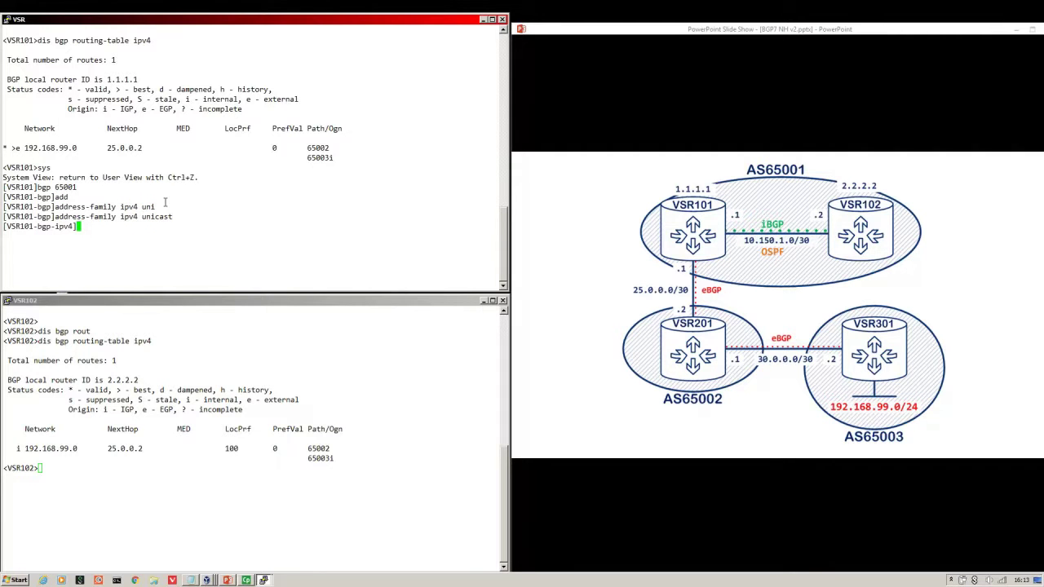
# Apply 'peer 2.2.2.2 next-hop-local' on VSR101.
pyautogui.write('peer 2.2.2.2 next-hop')
pyautogui.press('Tab')
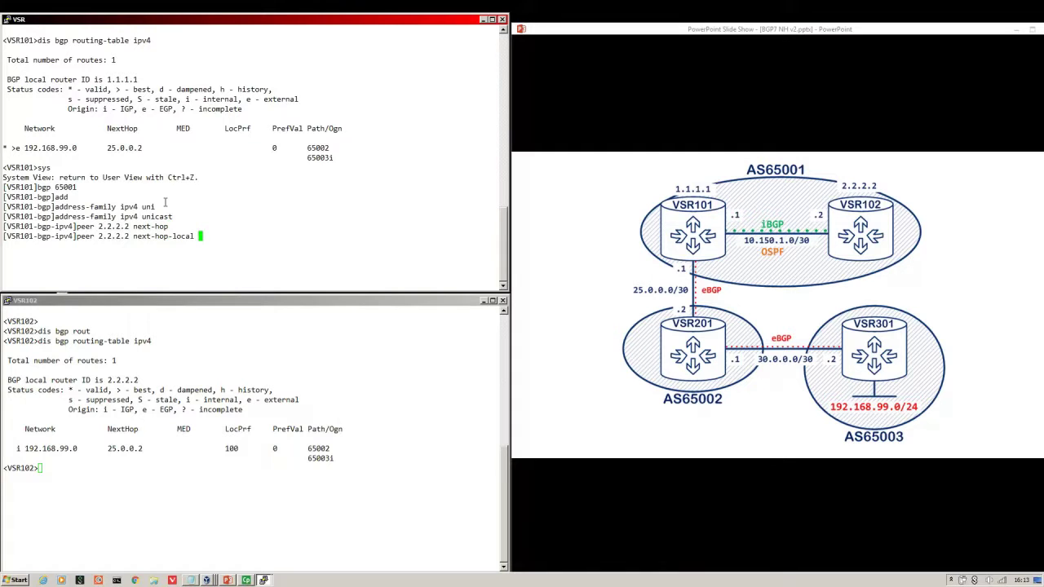
pyautogui.press('Return')
pyautogui.click(134, 320)
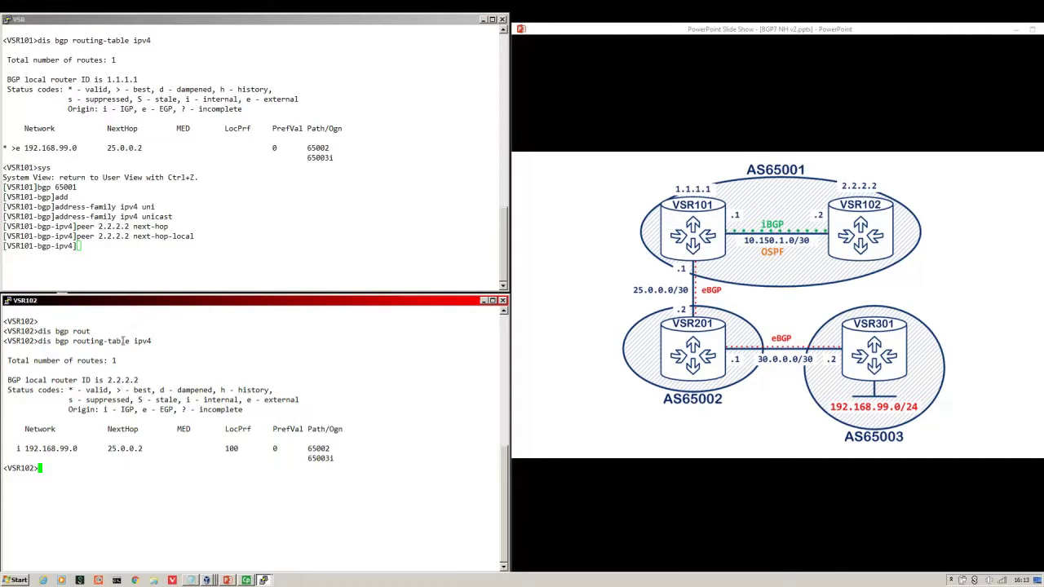
# Rerun VSR102's BGP table, comparing 192.168.99.0's old next hop 25.0.0.2 with new 1.1.1.1.
pyautogui.press('Up')
pyautogui.press('Return')
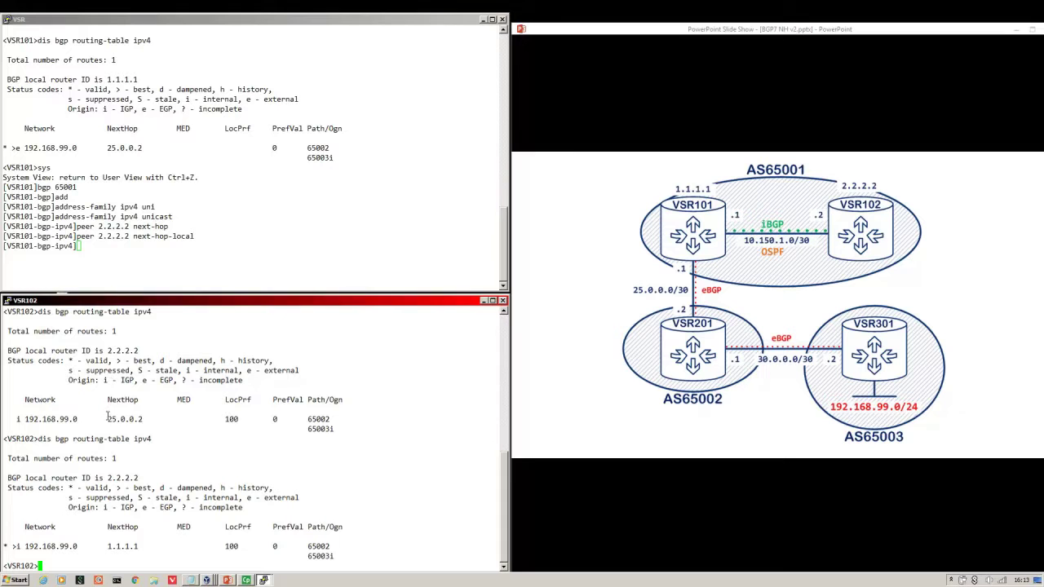
pyautogui.moveTo(108, 416); pyautogui.dragTo(154, 418)
pyautogui.moveTo(105, 547); pyautogui.dragTo(140, 546)
pyautogui.moveTo(25, 546); pyautogui.dragTo(80, 547)
pyautogui.click(7, 546)
# On VSR102, enter the IPv4 unicast address family of BGP 65001.
pyautogui.moveTo(245, 300); pyautogui.dragTo(244, 298)
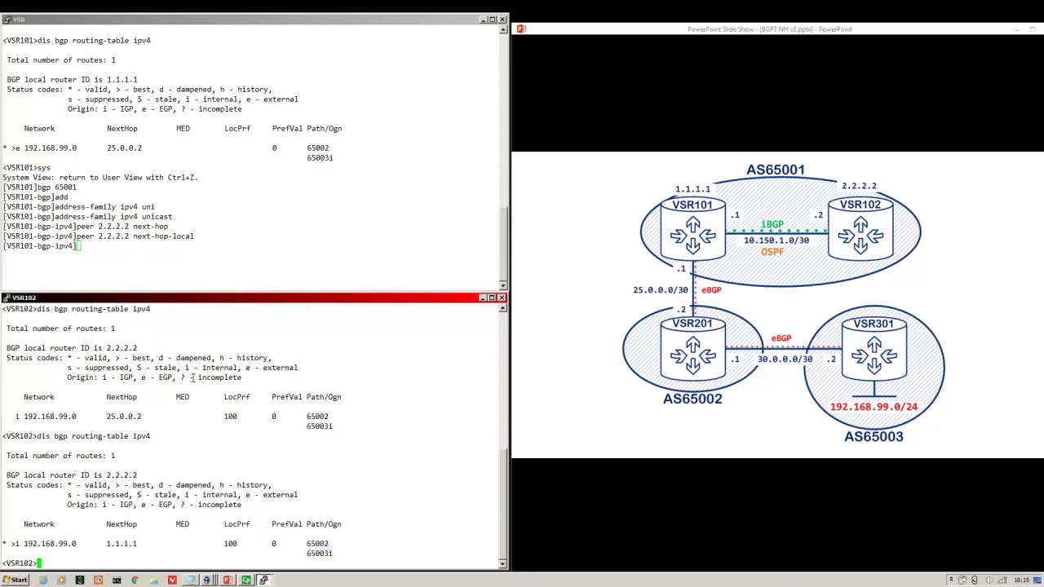
pyautogui.write('sys')
pyautogui.press('Return')
pyautogui.press('Return')
pyautogui.write('bgp')
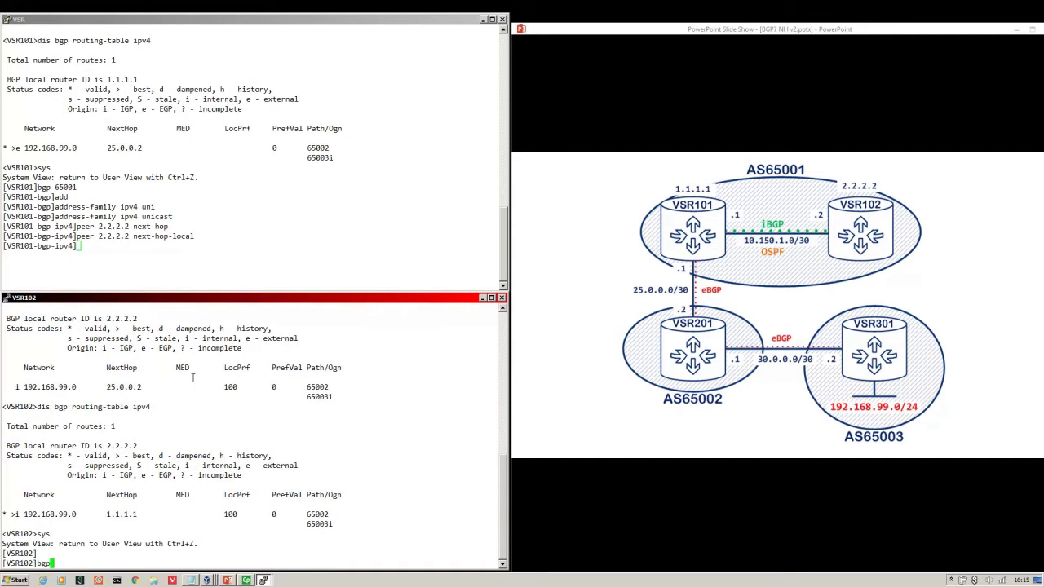
pyautogui.write(' 65001')
pyautogui.press('Return')
pyautogui.press('Return')
pyautogui.write('add')
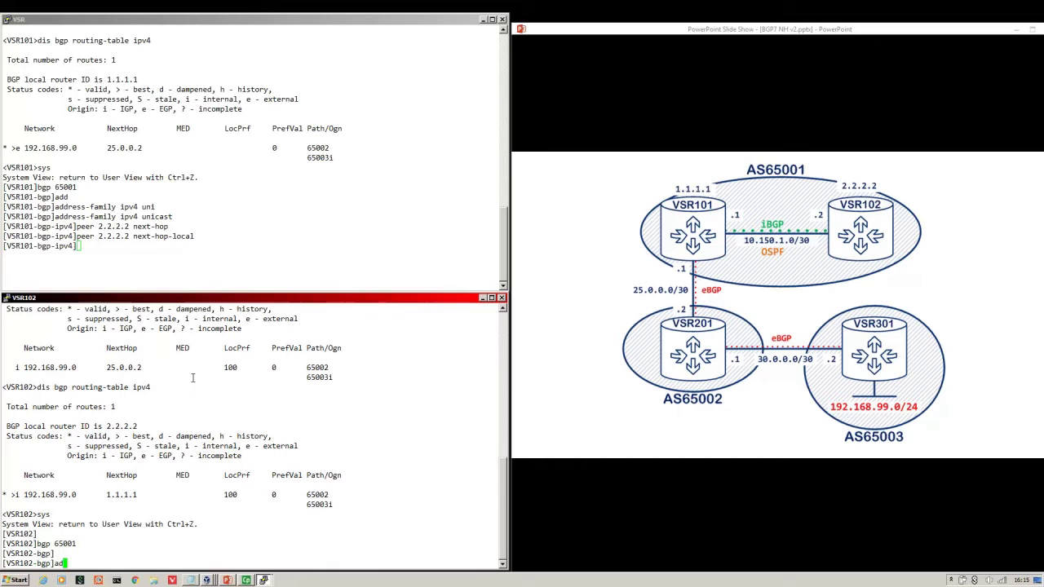
pyautogui.press('Tab')
pyautogui.write('ipv4 un')
pyautogui.press('Tab')
pyautogui.press('Return')
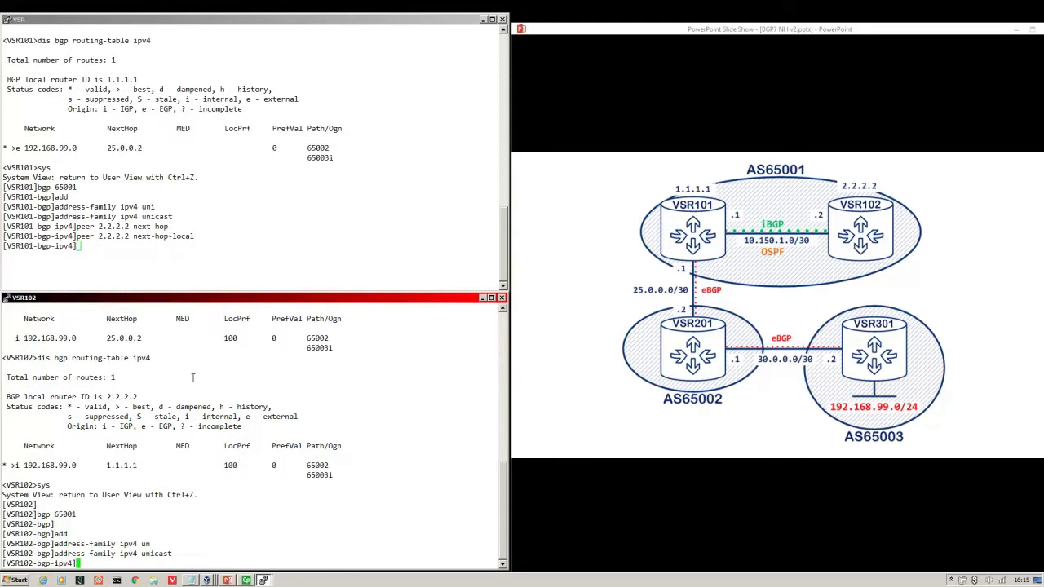
# Advertise network 10.150.1.0 30 into BGP on VSR102.
pyautogui.write('net')
pyautogui.press('Tab')
pyautogui.write('192')
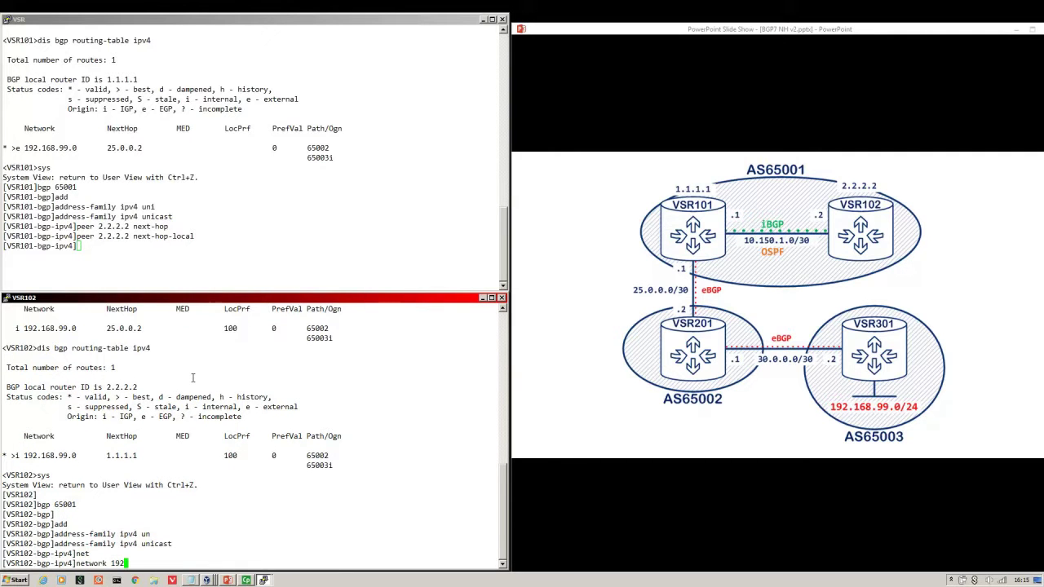
pyautogui.press('BackSpace')
pyautogui.press('BackSpace')
pyautogui.write('0.159')
pyautogui.press('BackSpace')
pyautogui.write('0.1.0 30')
pyautogui.press('Return')
pyautogui.press('Return')
pyautogui.press('Return')
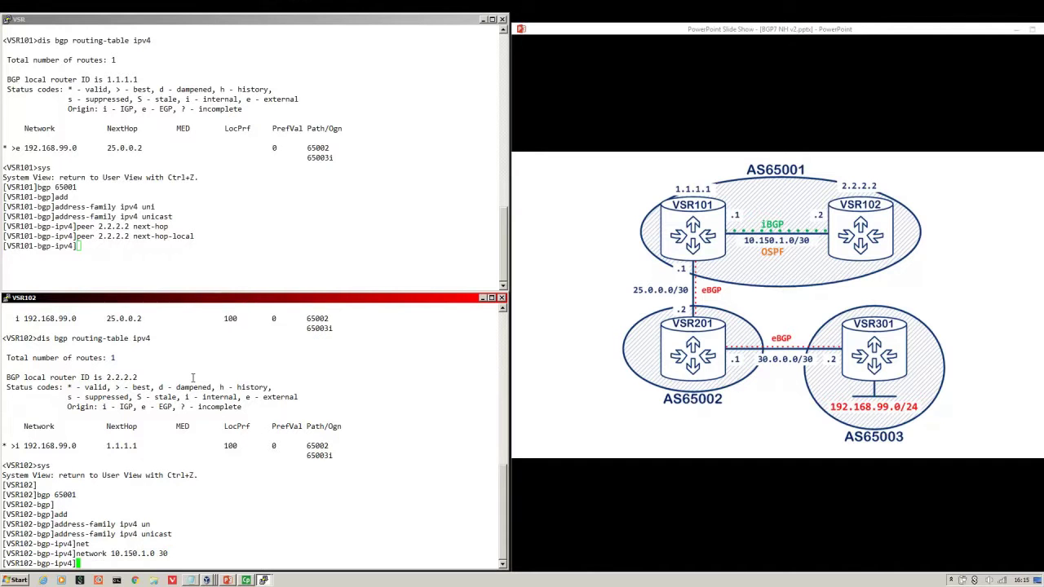
# Ping 192.168.99.254 from VSR102, getting 0.0% packet loss.
pyautogui.write('ping 192.168.99.254')
pyautogui.press('Return')
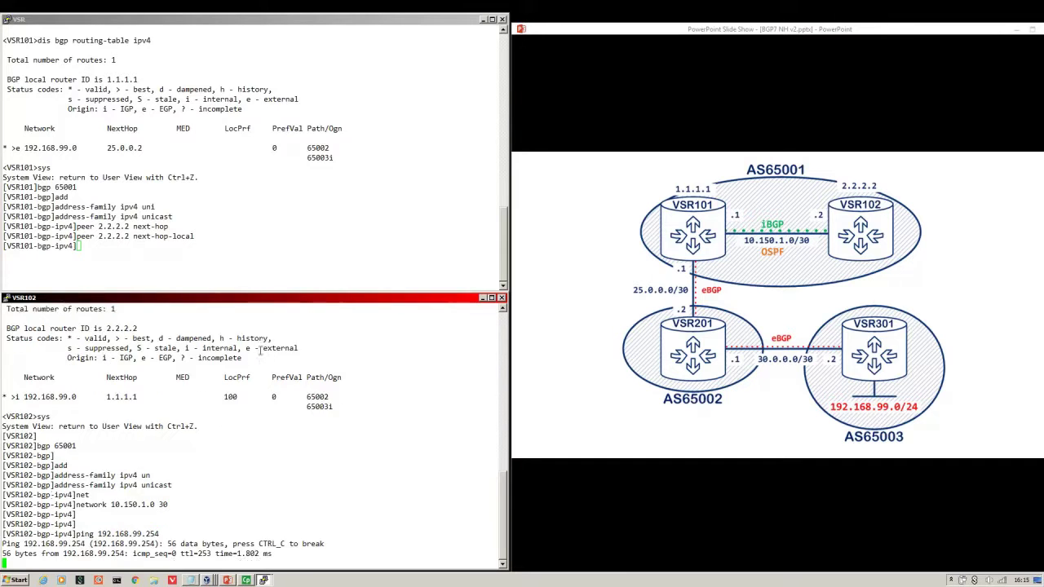
pyautogui.click(288, 236)
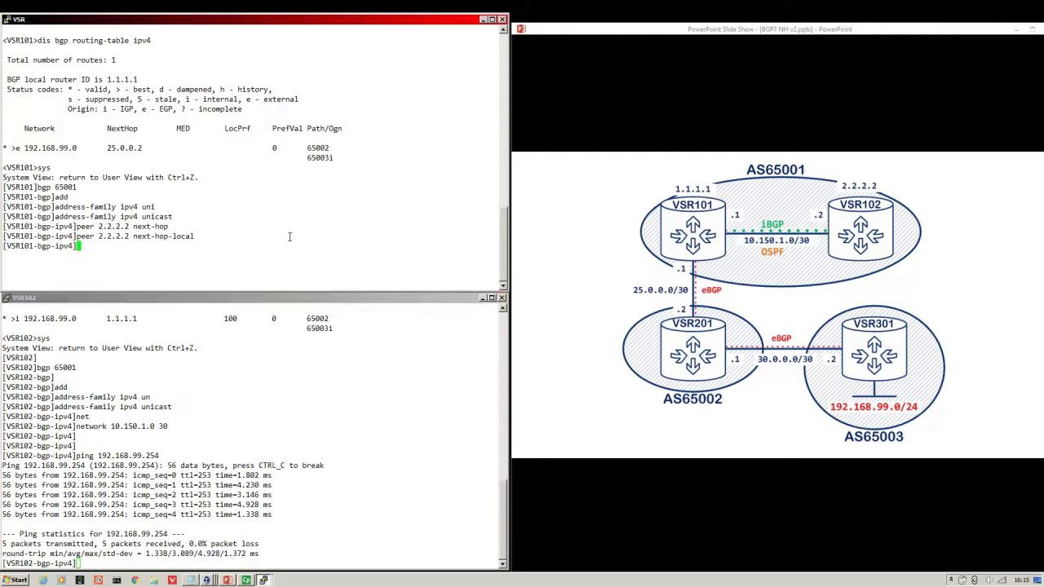
# Remove next-hop-local toward peer 2.2.2.2 on VSR101 with 'undo'.
pyautogui.press('Up')
pyautogui.hotkey('ctrl', 'a')
pyautogui.write('undo')
pyautogui.press('Return')
pyautogui.press('Return')
pyautogui.press('Return')
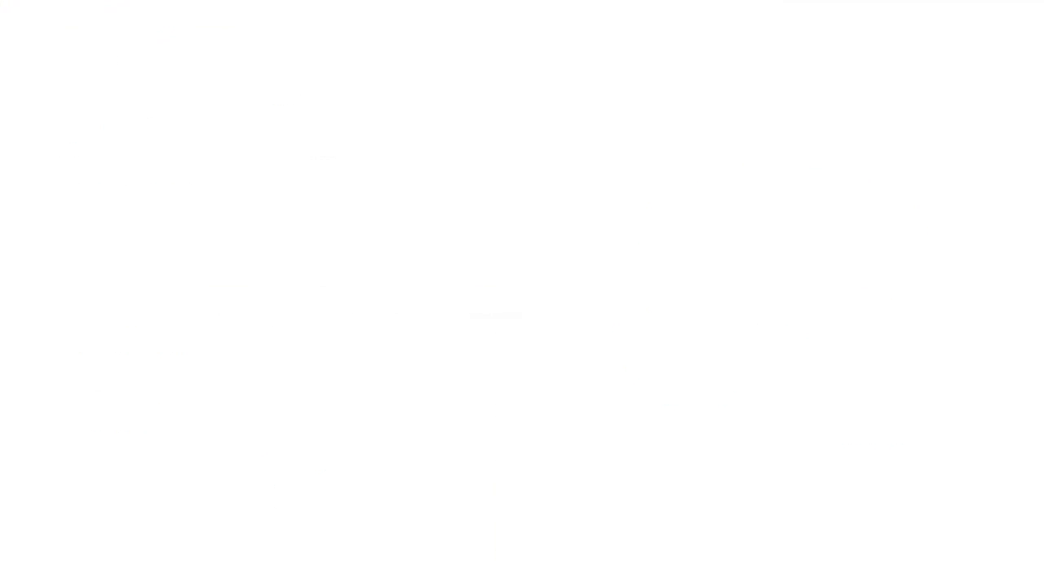
# Rerun VSR102's BGP table, showing 192.168.99.0 no longer valid via 25.0.0.2.
pyautogui.click(256, 414)
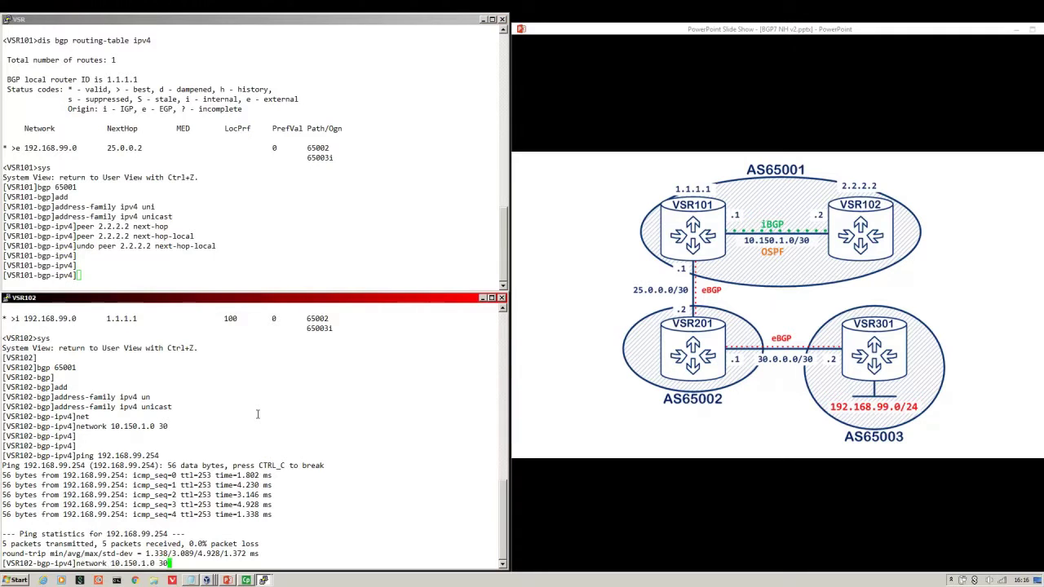
pyautogui.press('Up')
pyautogui.press('Up')
pyautogui.press('Up')
pyautogui.press('Up')
pyautogui.press('Up')
pyautogui.press('Up')
pyautogui.press('Up')
pyautogui.press('Up')
pyautogui.press('Return')
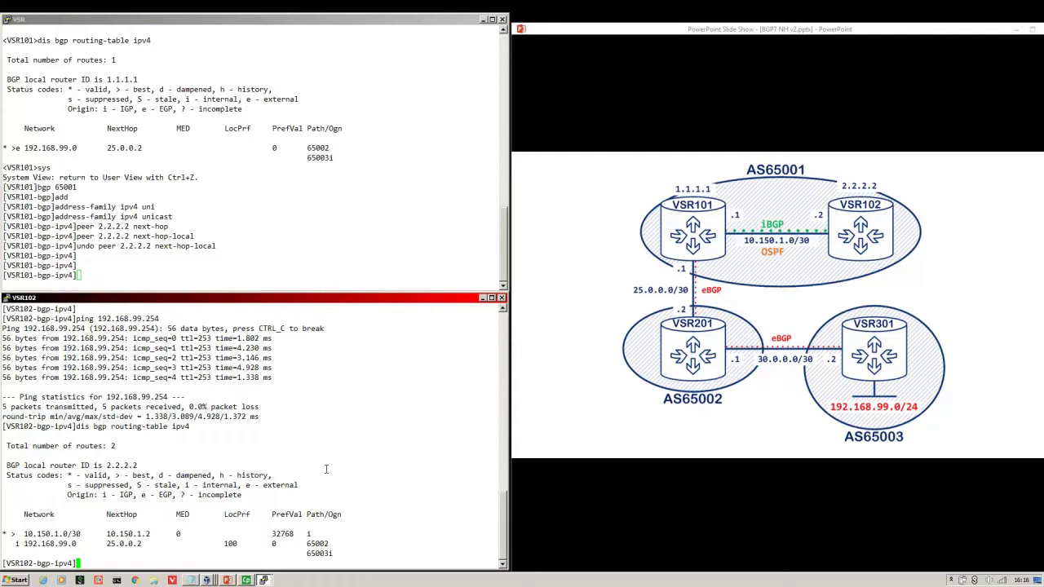
pyautogui.moveTo(497, 554); pyautogui.dragTo(13, 543)
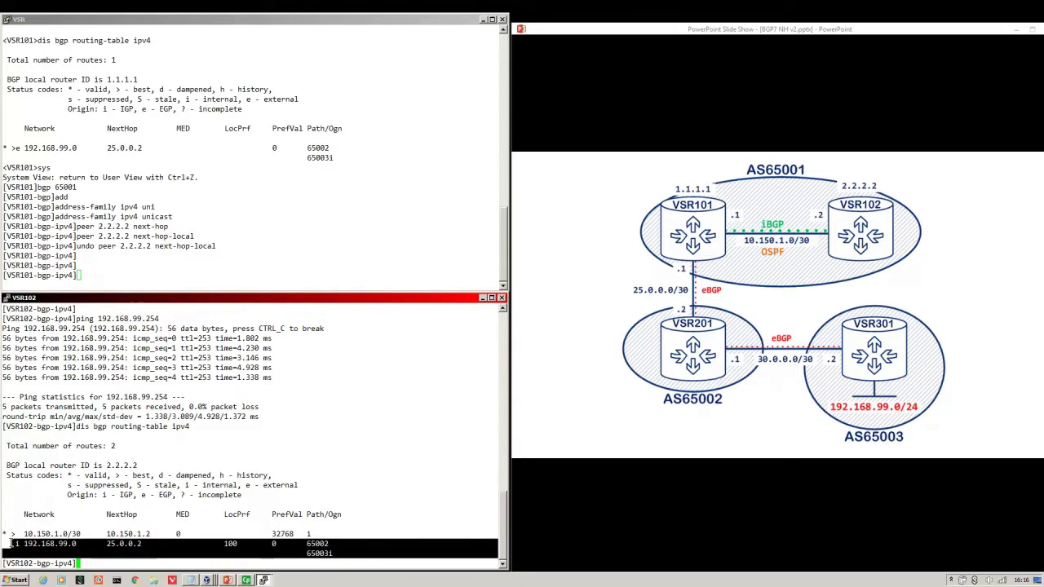
pyautogui.click(322, 444)
# Ping 192.168.99.254 again from VSR102, now with 100% loss.
pyautogui.press('Up')
pyautogui.press('Up')
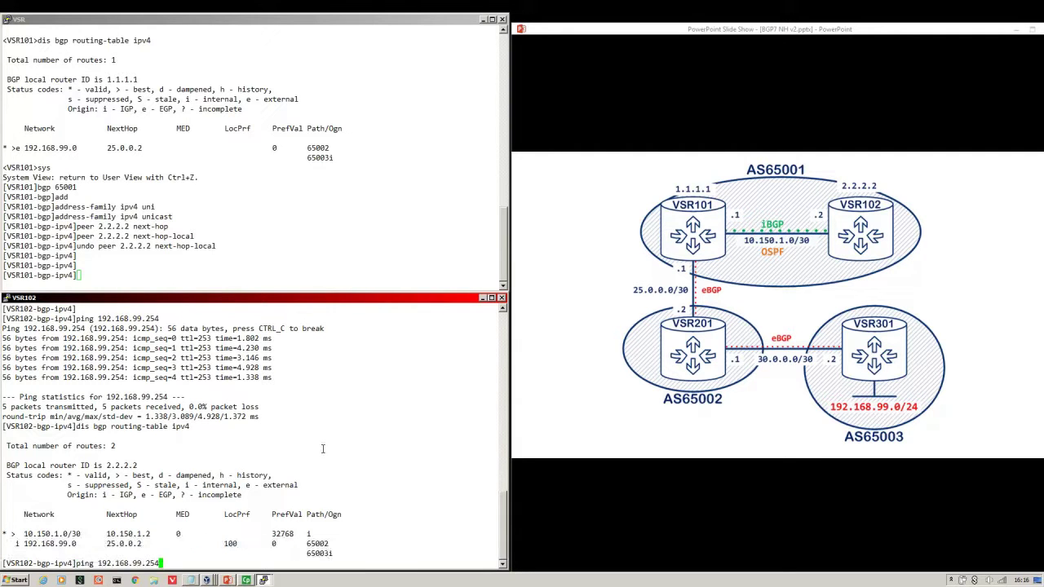
pyautogui.press('Return')
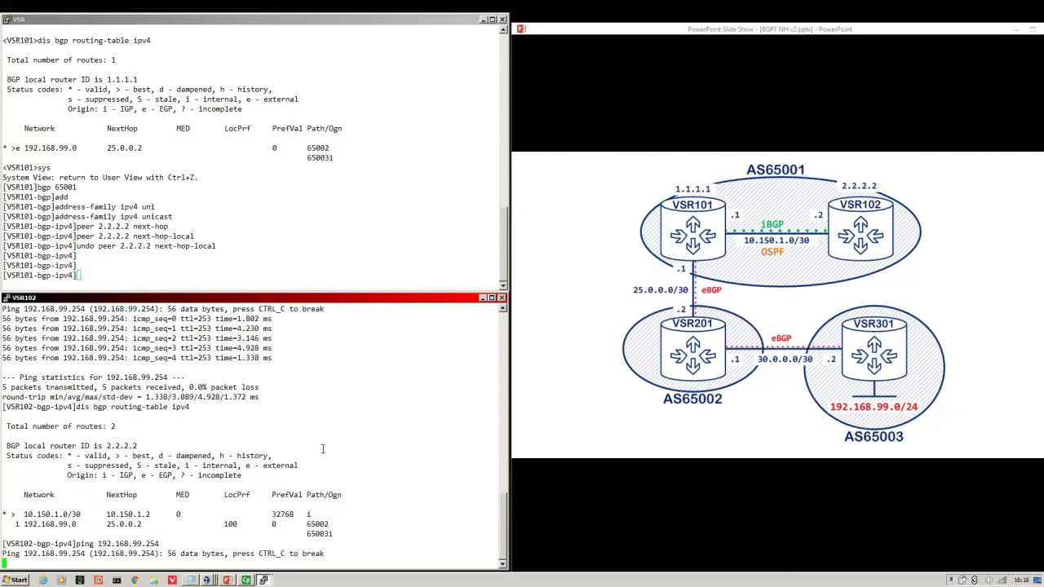
pyautogui.click(257, 180)
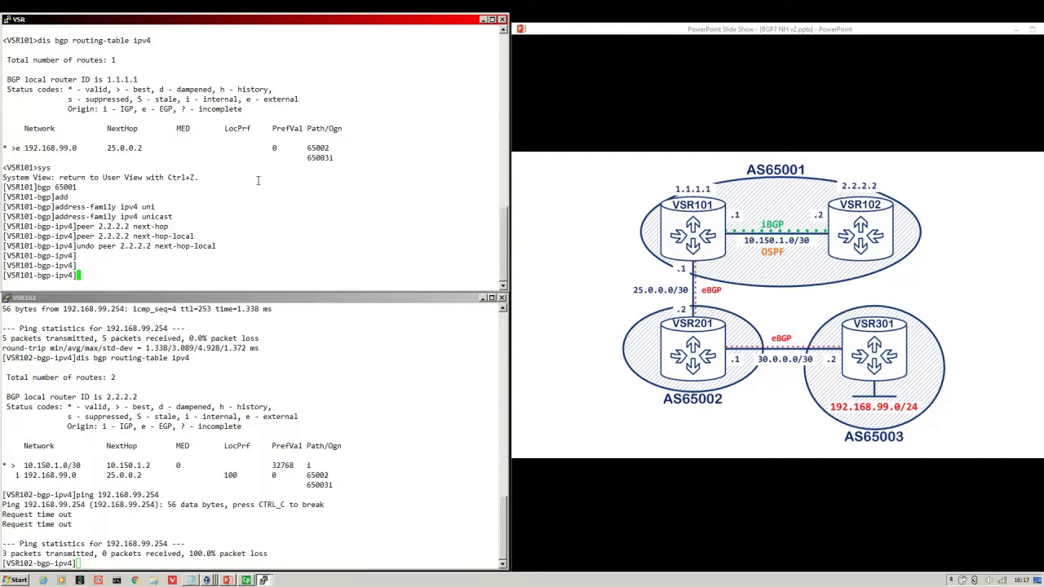
# On VSR101, enable 'ospf 1 area 0' on interface GigabitEthernet3/0.
pyautogui.hotkey('ctrl', 'l')
pyautogui.write('int gi3/0')
pyautogui.press('Return')
pyautogui.write('dis')
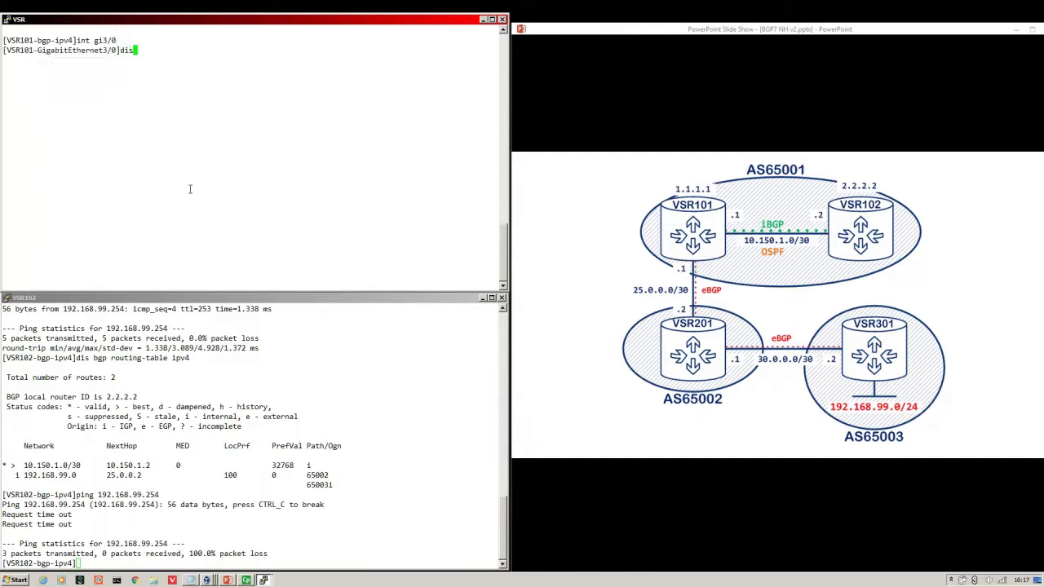
pyautogui.write(' this')
pyautogui.press('Return')
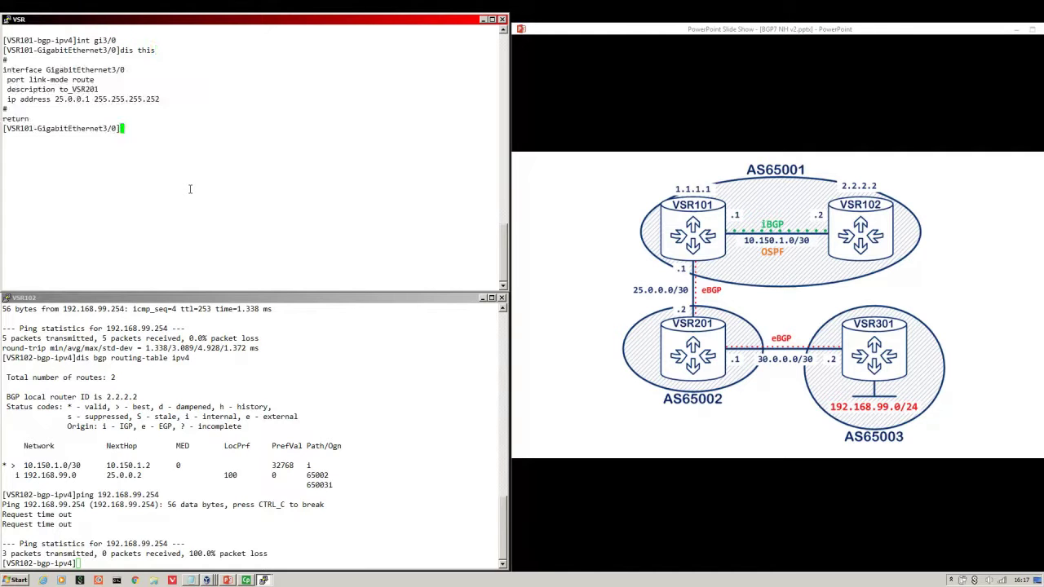
pyautogui.write('ospf 1 area 0')
pyautogui.press('Return')
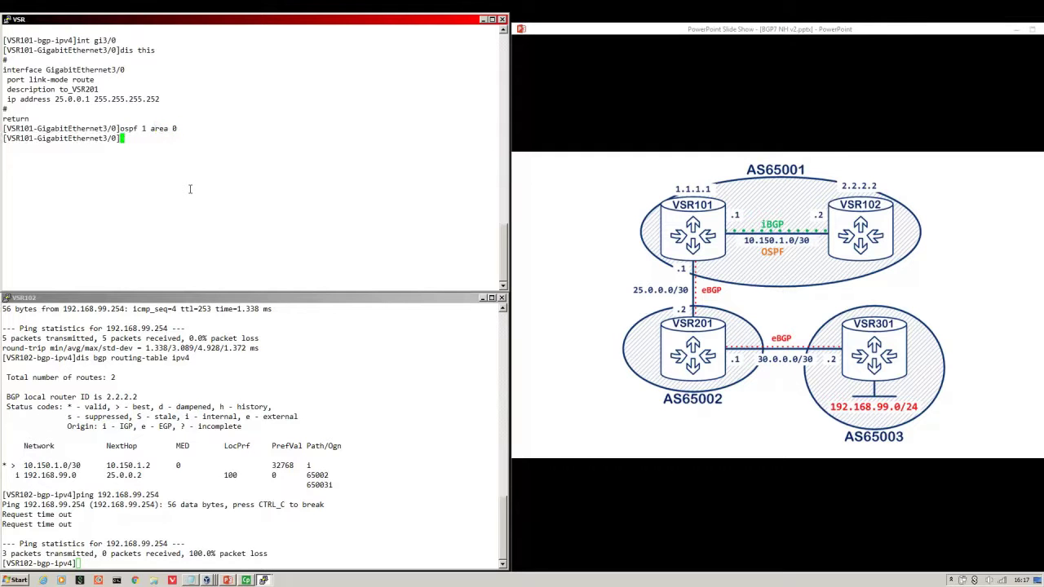
# On VSR102, look up 25.0.0.2, now learned as O_INTRA via 10.150.1.1.
pyautogui.click(154, 383)
pyautogui.press('Return')
pyautogui.write('dis i')
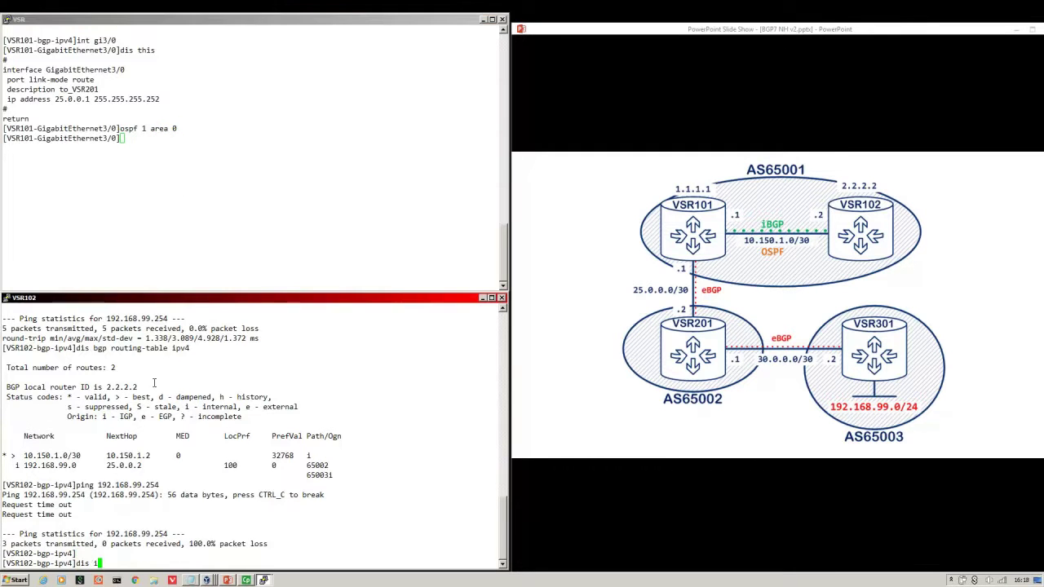
pyautogui.write('p rout 25.0.0.2')
pyautogui.press('Return')
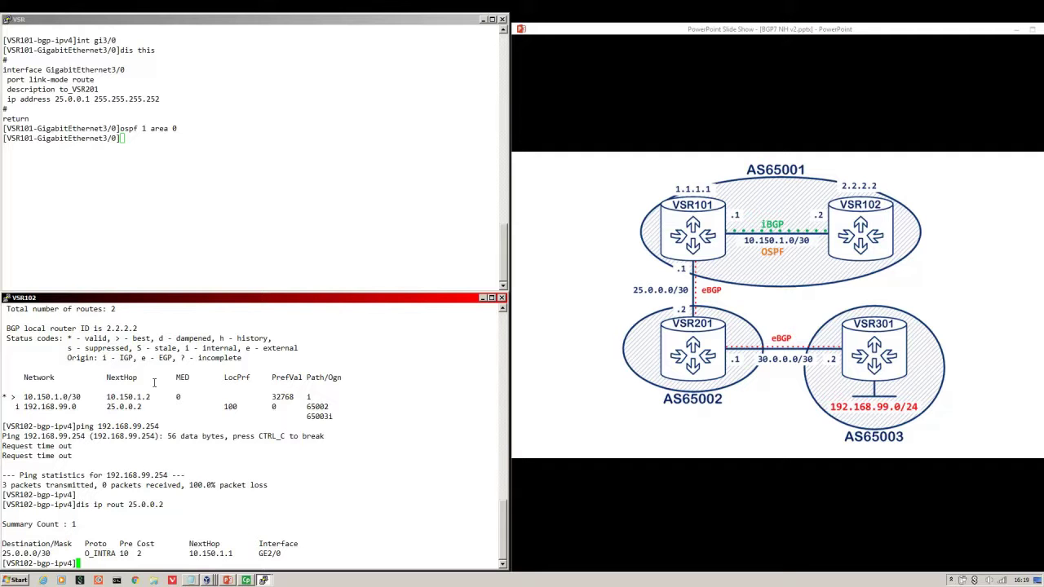
# Note the OSPF intra-area route, then rerun 'dis bgp routing-table ipv4' on VSR102.
pyautogui.moveTo(85, 553); pyautogui.dragTo(137, 553)
pyautogui.click(311, 509)
pyautogui.press('Up')
pyautogui.press('Up')
pyautogui.press('Up')
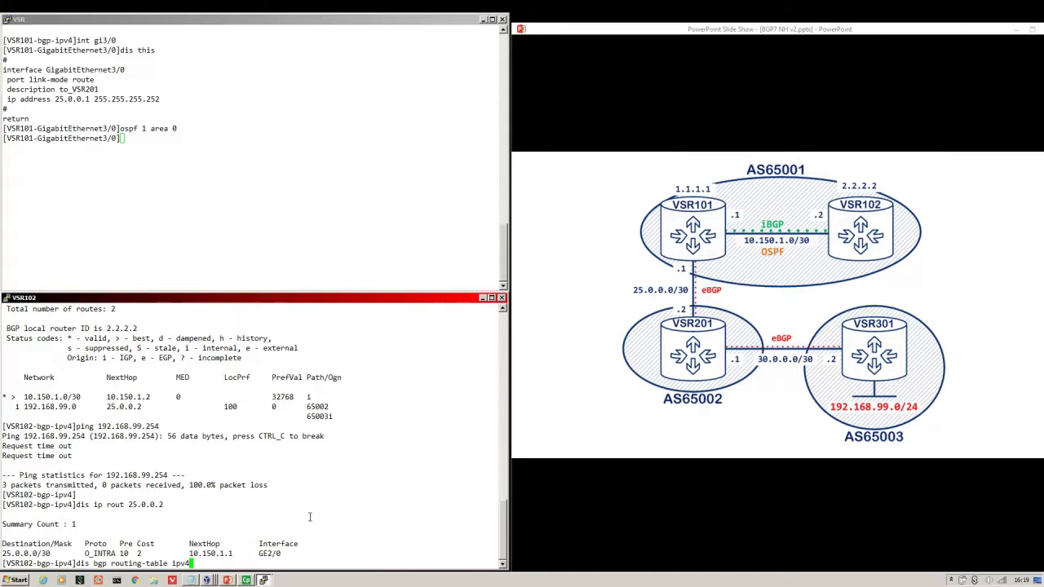
pyautogui.press('Return')
# Confirm the now-valid route's next hop 25.0.0.2 and run 'dis ip rout 192.168.99.0'.
pyautogui.moveTo(106, 543); pyautogui.dragTo(150, 543)
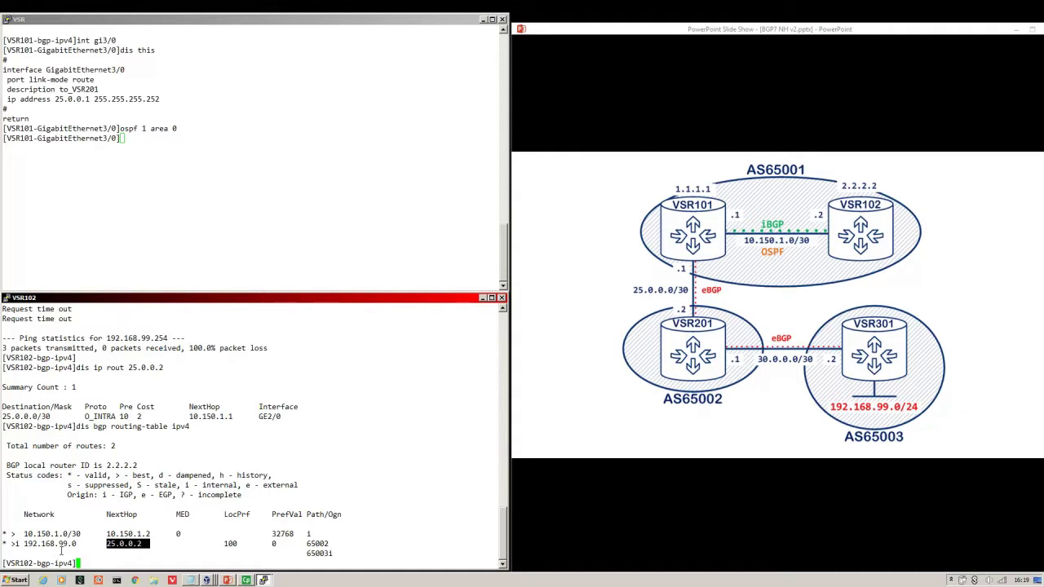
pyautogui.click(115, 557)
pyautogui.write('dis ip rout 192')
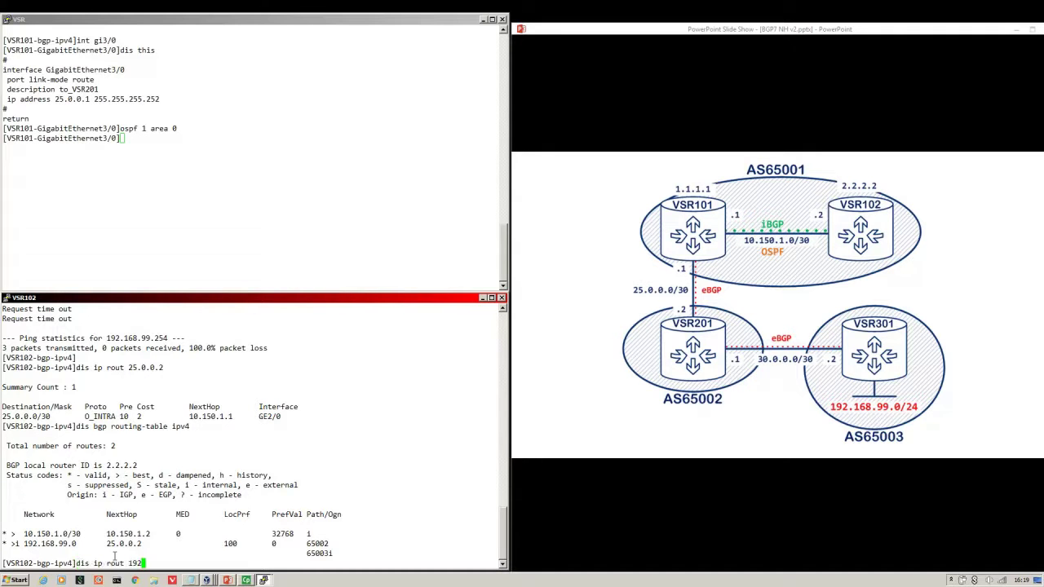
pyautogui.write('.168.99.0')
pyautogui.press('Return')
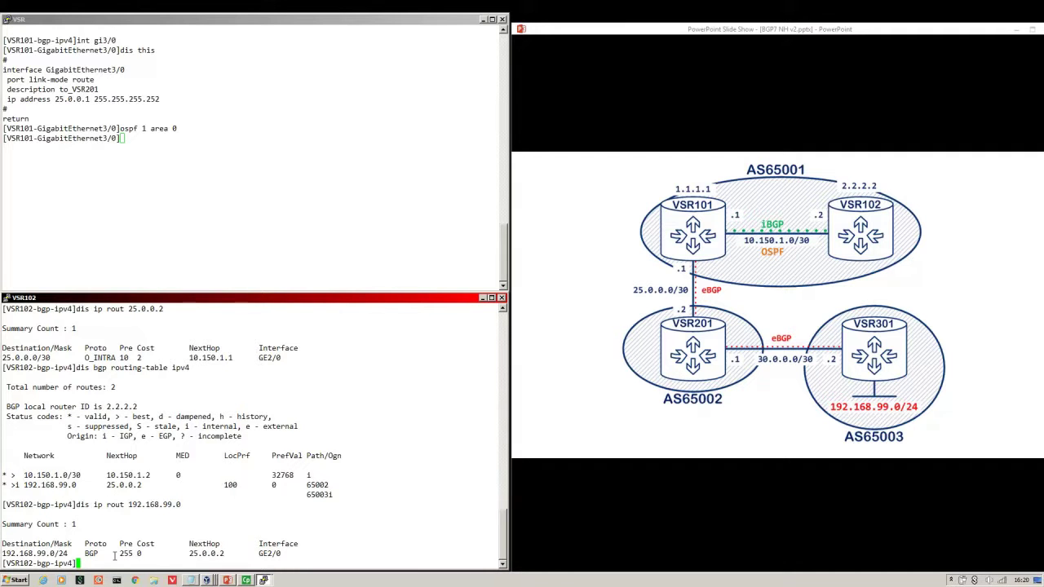
# Enter 'ping 192.168.99.254', correcting the mistyped address.
pyautogui.write('ping 192.168.99.254')
pyautogui.press('Return')
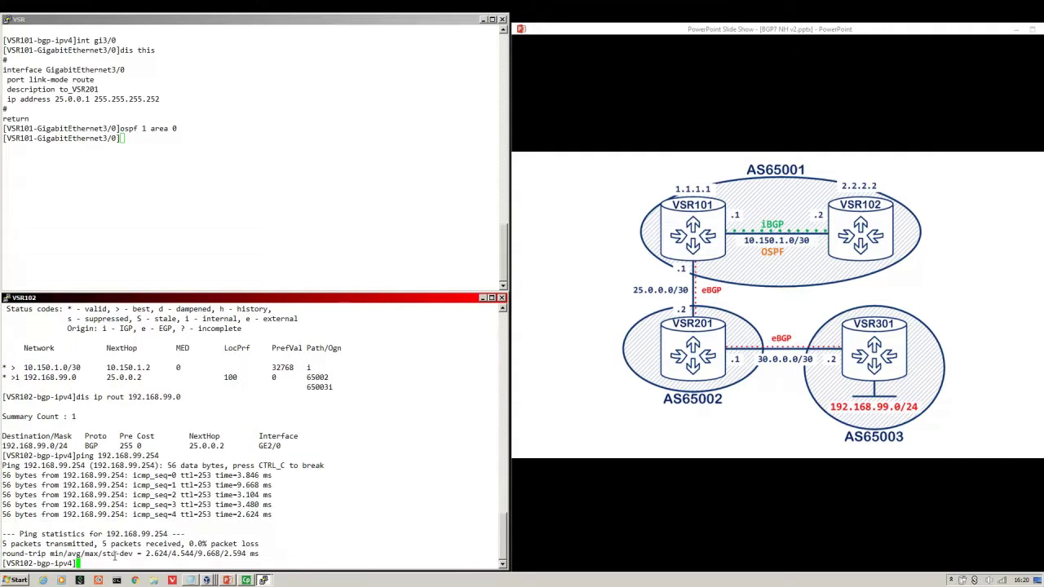